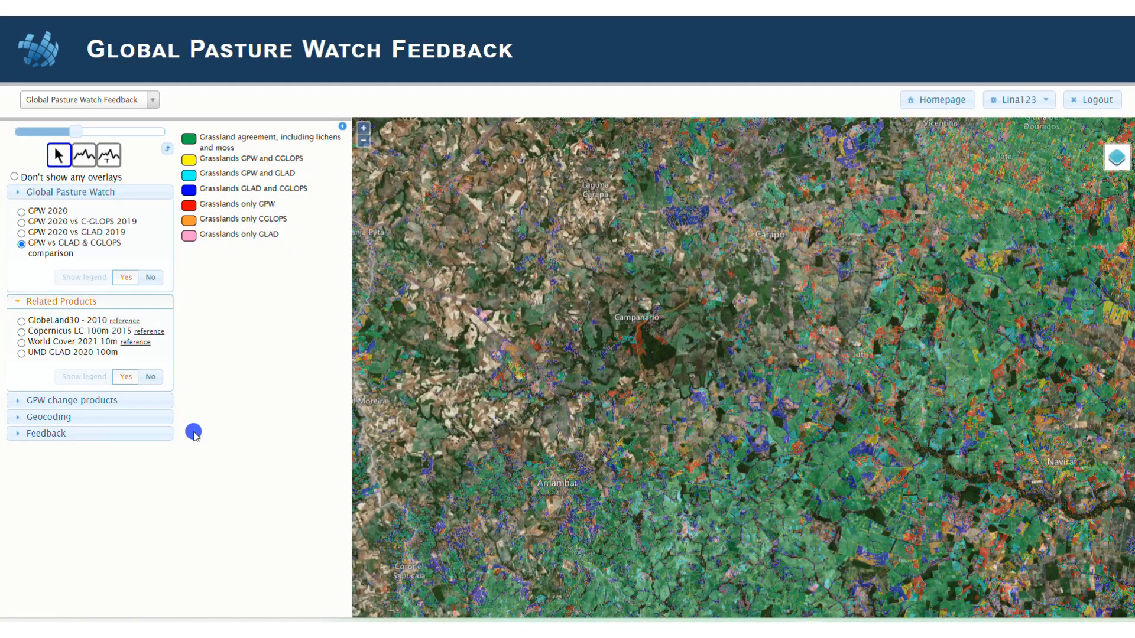
Open the Feedback section and look over its form down to the submit option.
click(162, 434)
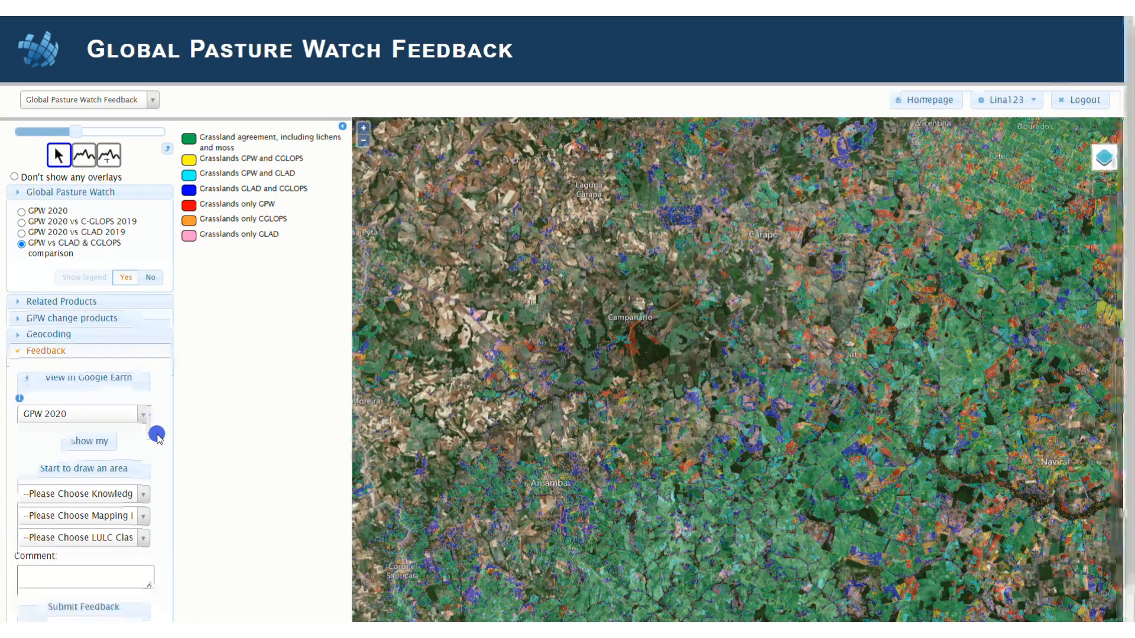
scroll(159, 438, down, 1)
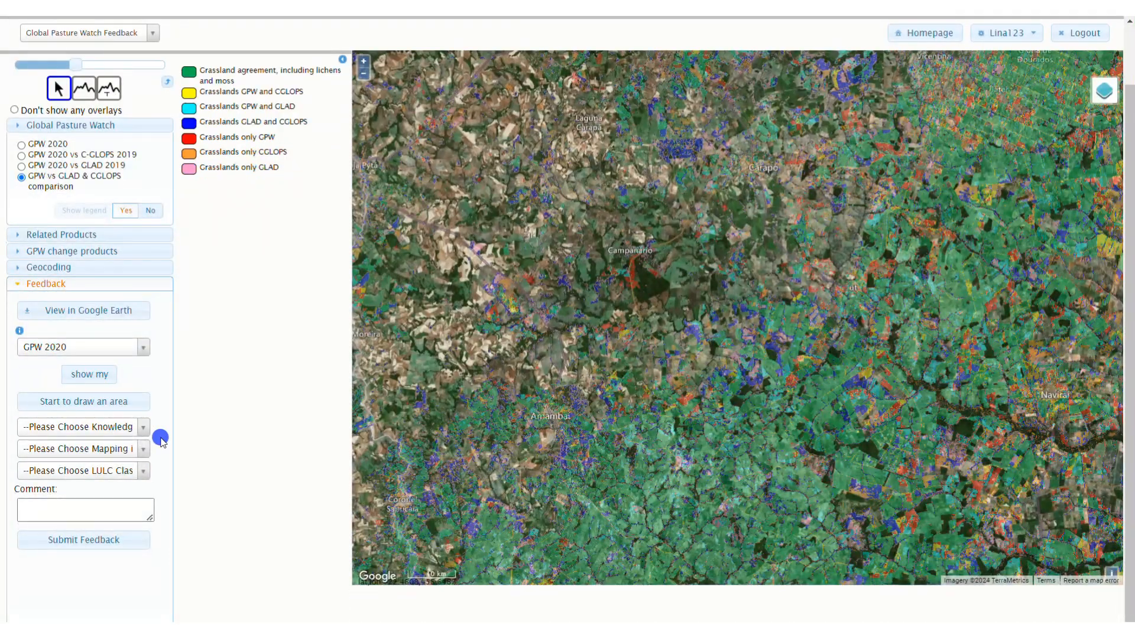
scroll(162, 442, up, 1)
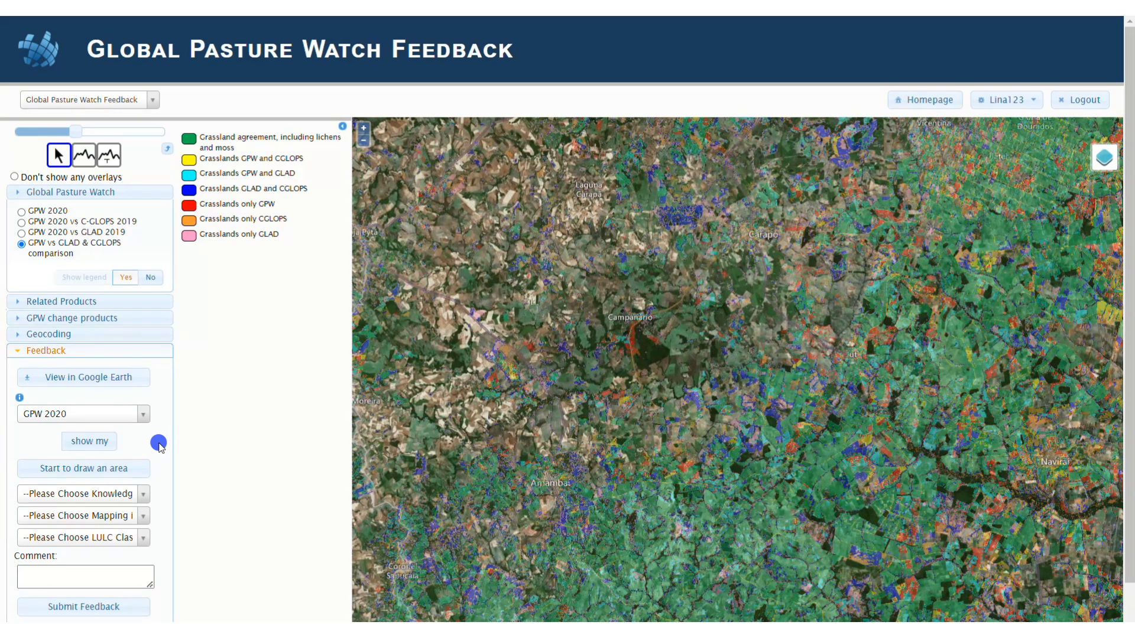
Draw a feedback polygon around the long red Grasslands only GPW area running south from Campanário along road 156.
click(130, 470)
scroll(639, 339, up, 1)
scroll(639, 339, up, 3)
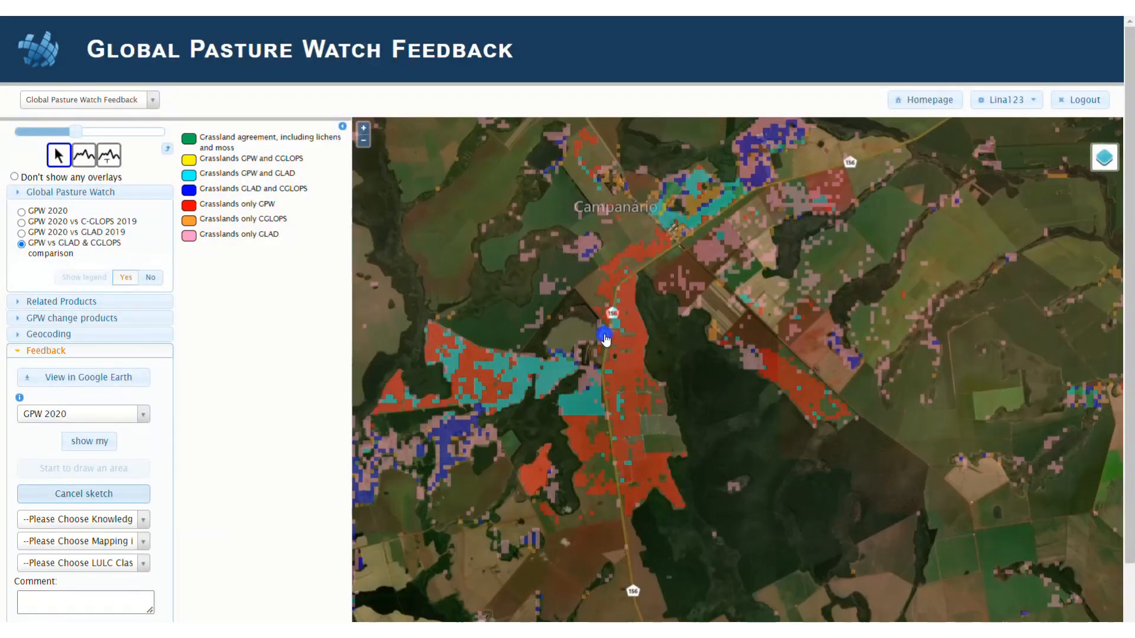
click(654, 226)
click(571, 287)
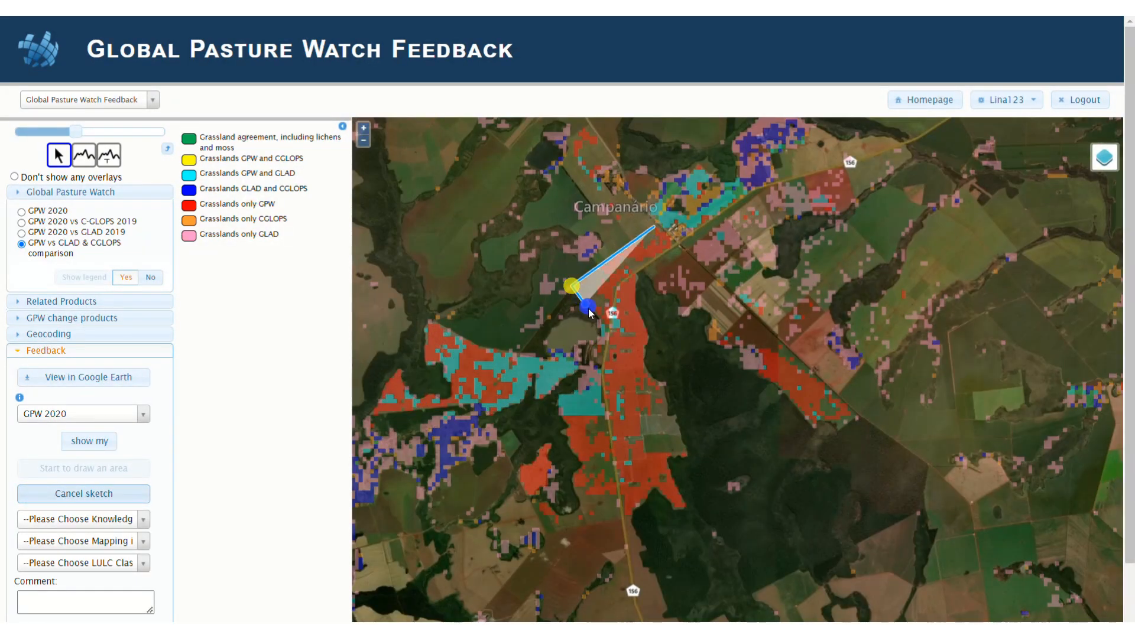
click(610, 321)
click(604, 374)
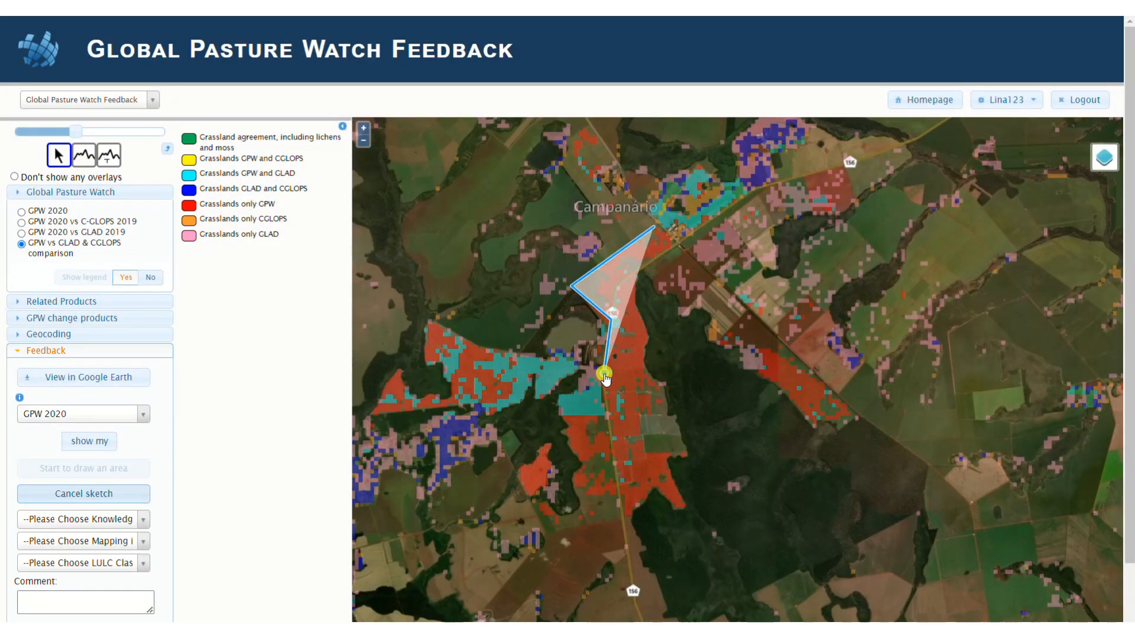
click(622, 524)
click(654, 489)
click(677, 513)
click(690, 506)
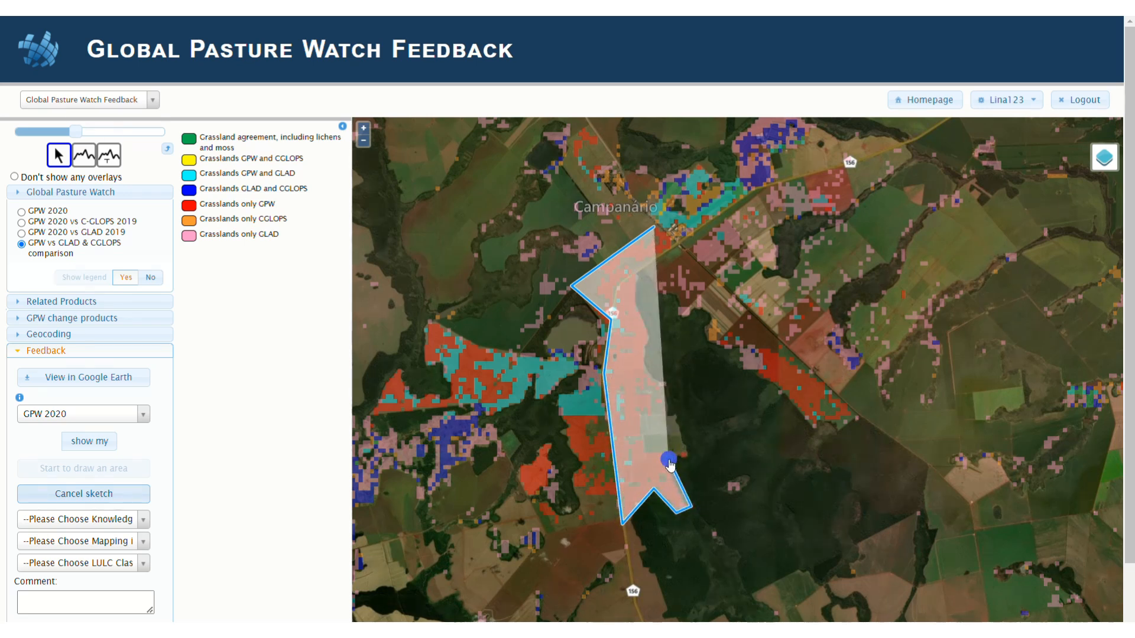
click(668, 459)
click(642, 458)
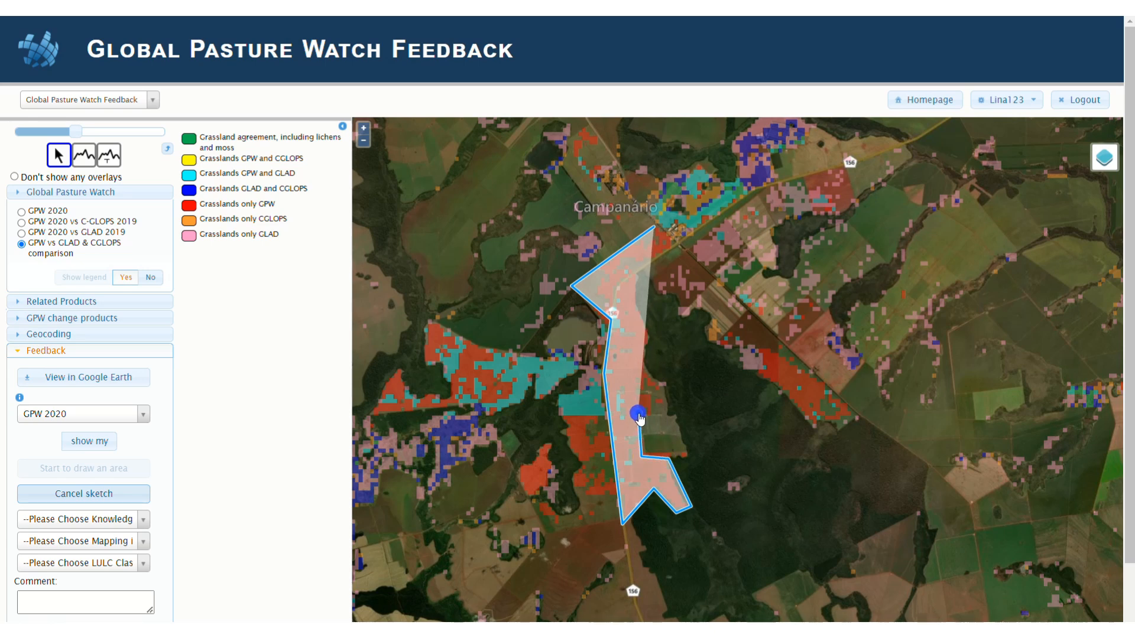
click(639, 414)
click(654, 413)
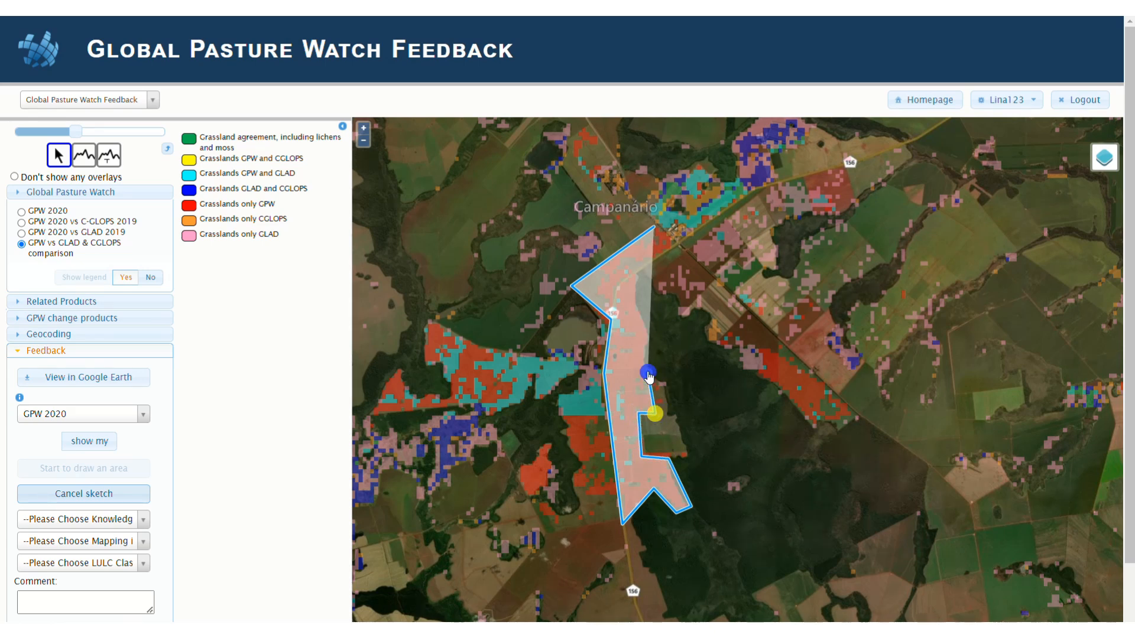
click(646, 339)
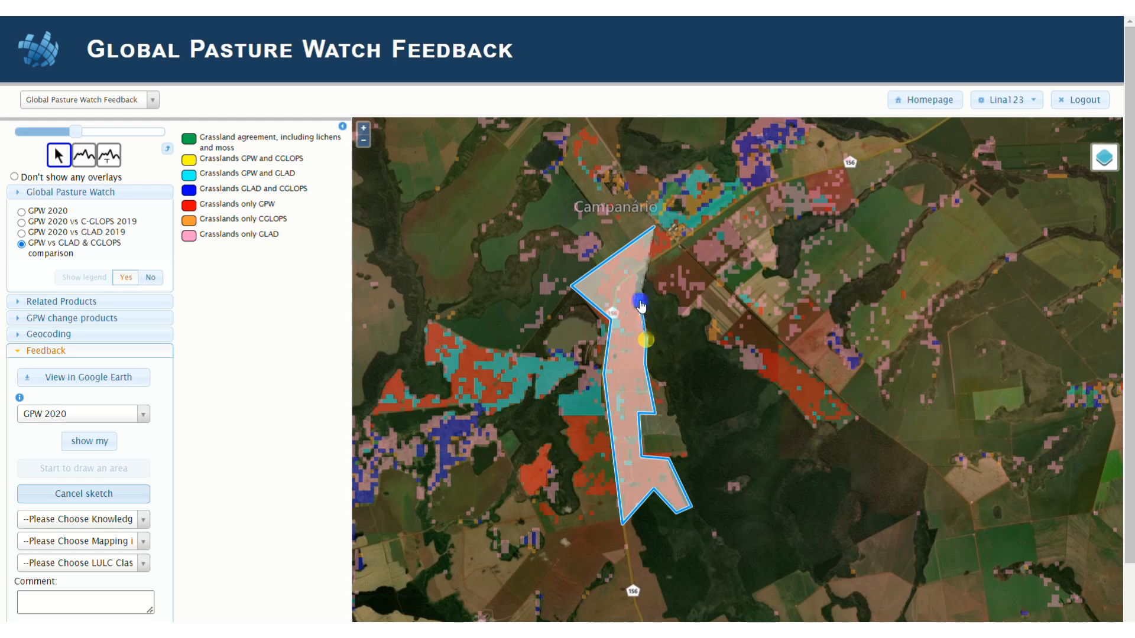
click(634, 280)
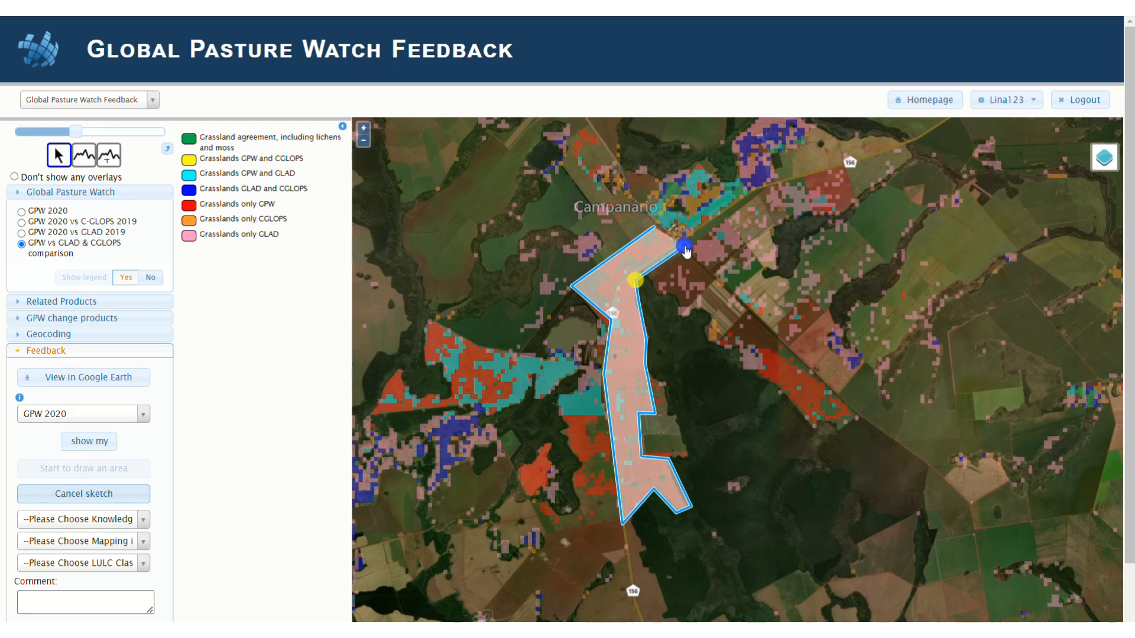
double_click(683, 246)
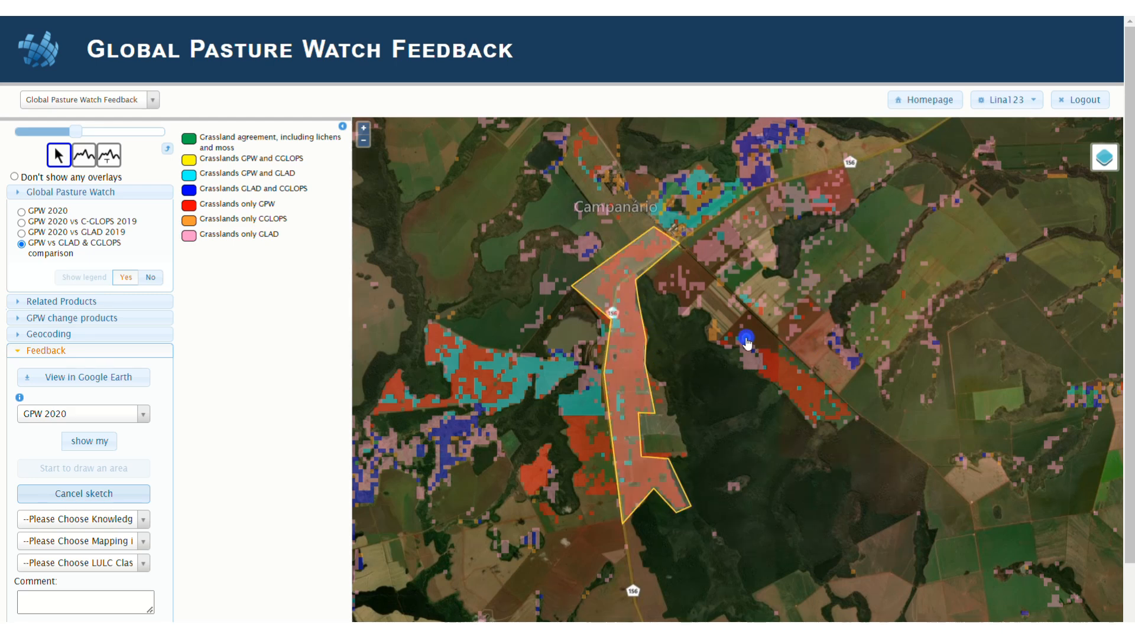
Draw a second four-cornered feedback polygon around the diagonal red strip east of the first area.
click(749, 312)
click(720, 344)
click(816, 426)
double_click(847, 401)
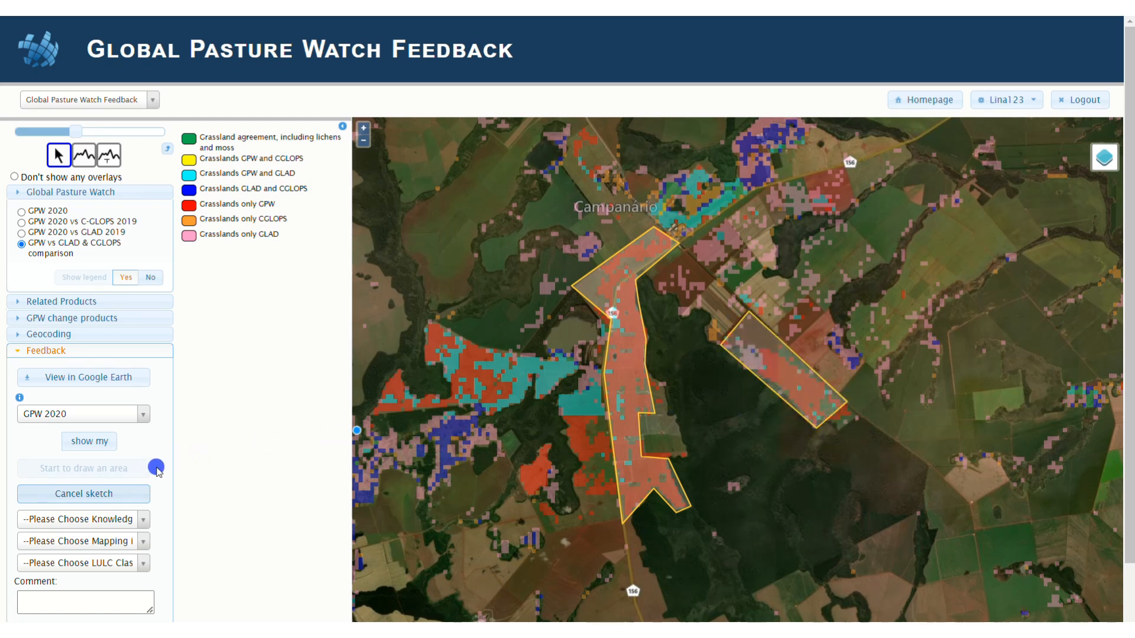
scroll(545, 463, down, 2)
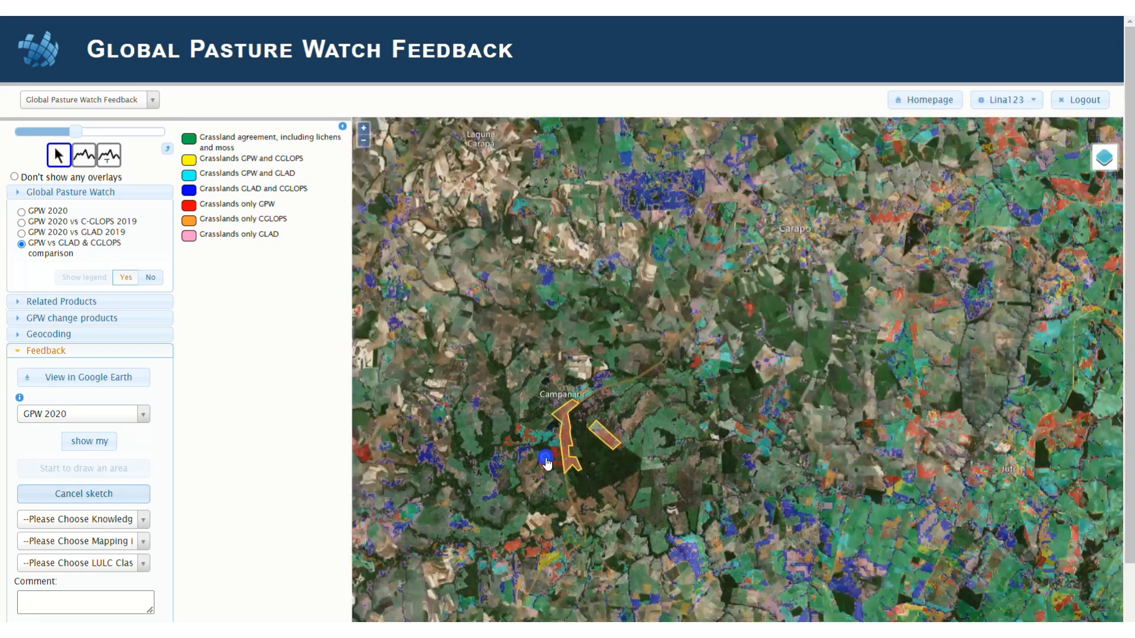
Fill in the feedback form with knowledge level Expert, mapping issue Natural/Semi-natural grass - Misclassification and LULC class Bare ground.
click(150, 520)
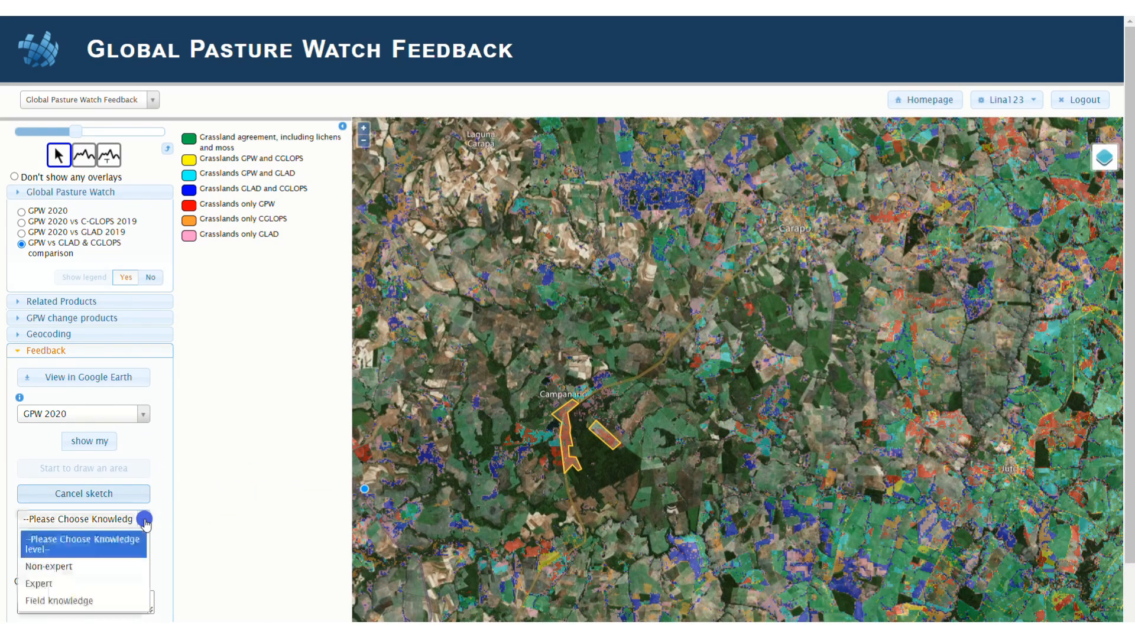
click(126, 585)
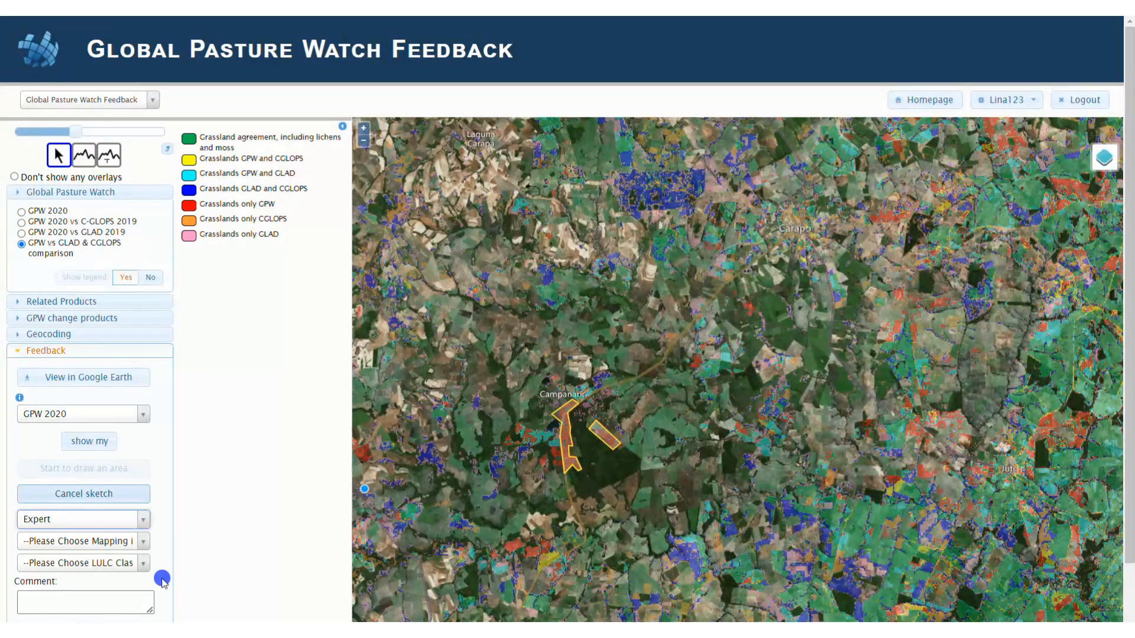
click(142, 542)
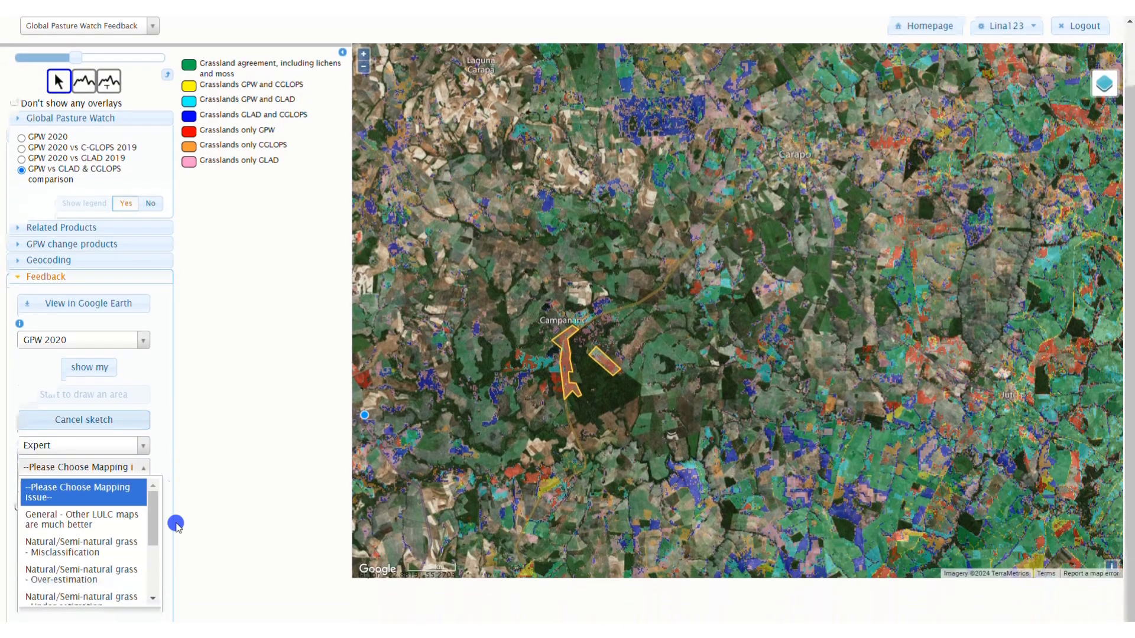
drag(153, 512, 154, 568)
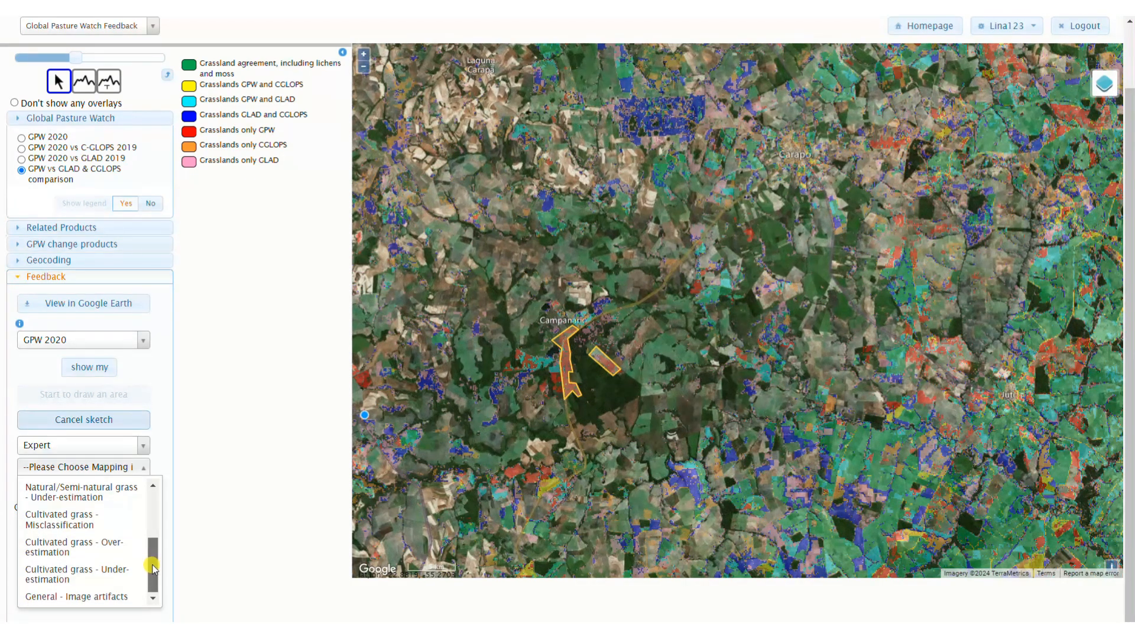
drag(154, 568, 165, 518)
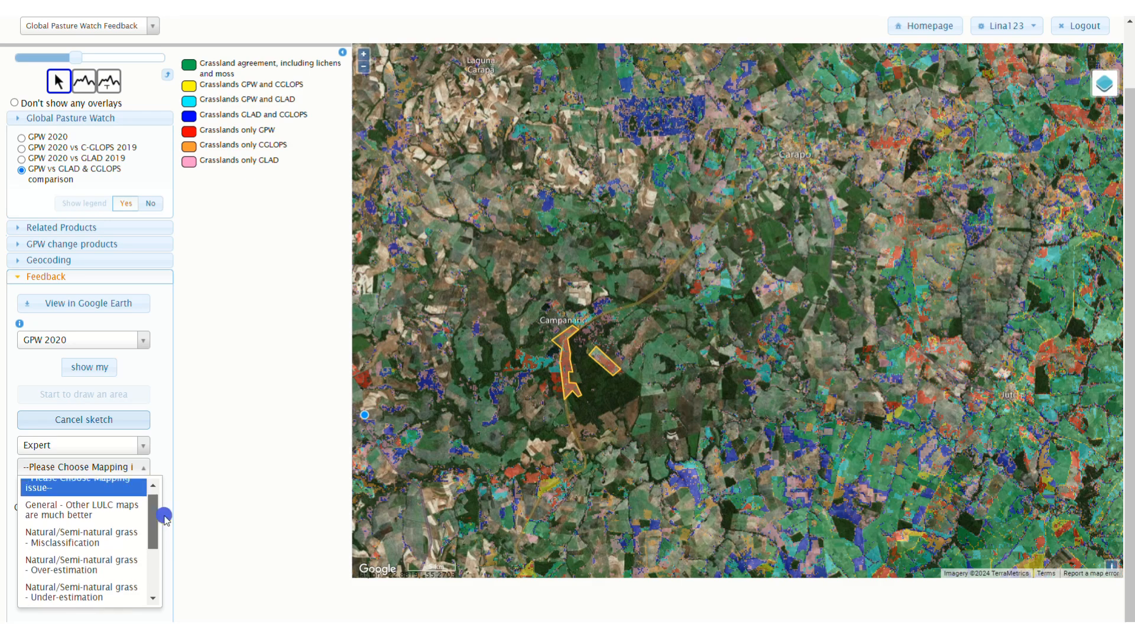
click(122, 547)
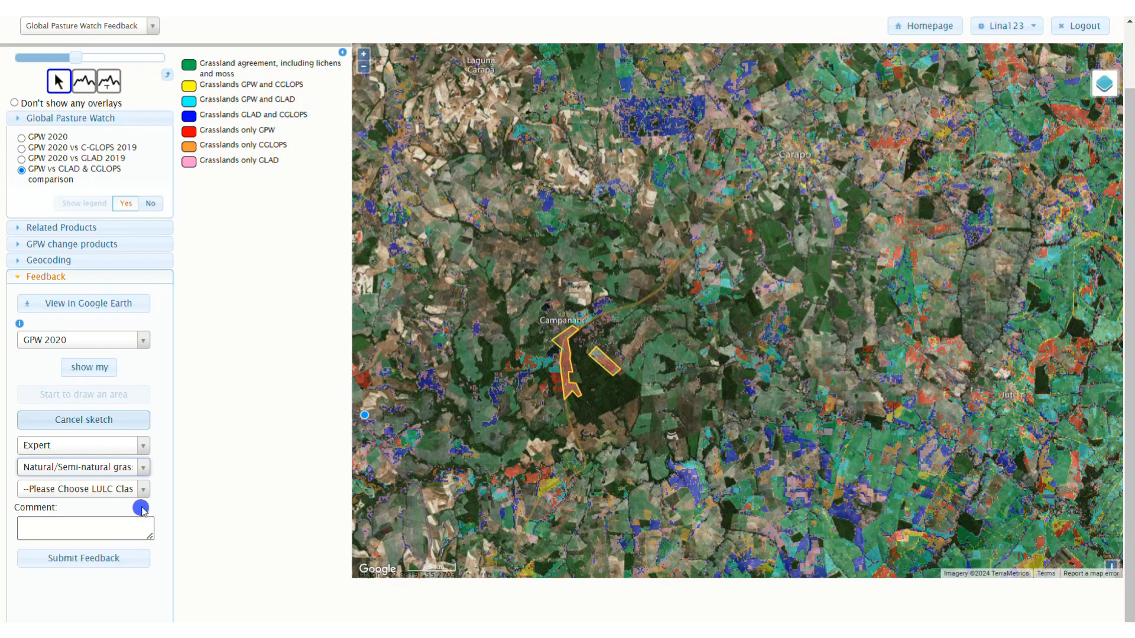
click(145, 492)
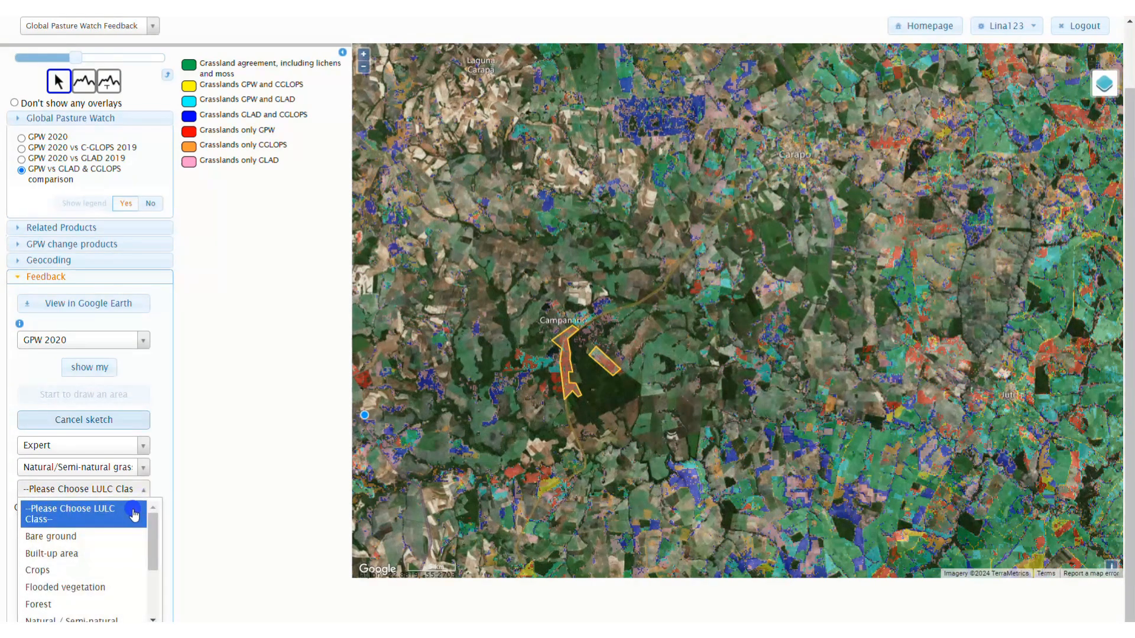
click(121, 536)
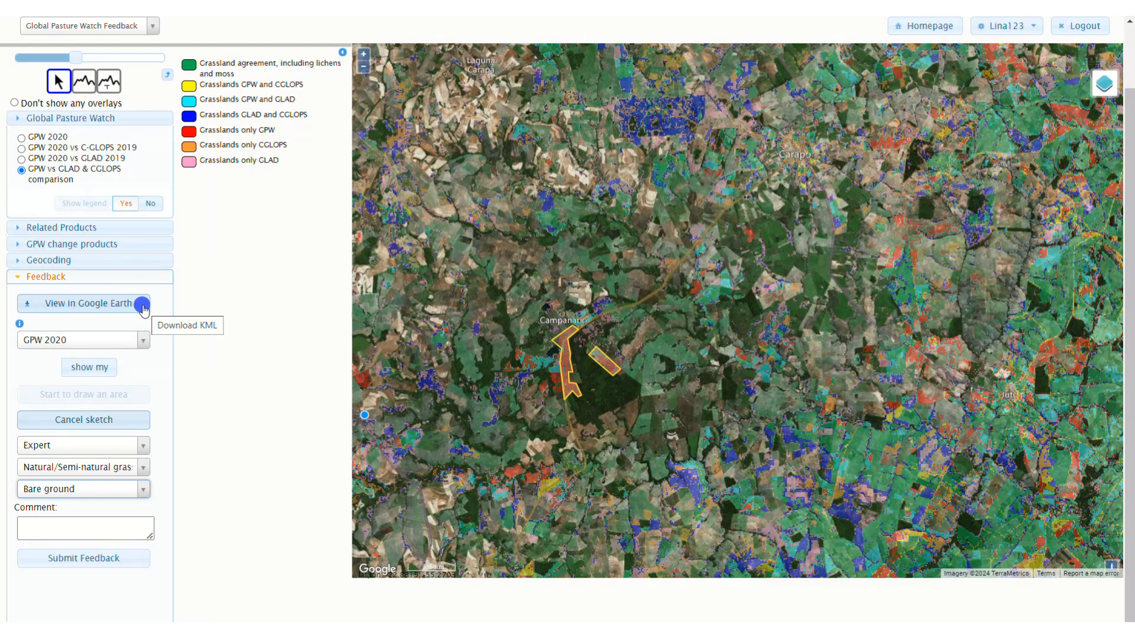
Open the image time series for a point inside the first polygon and examine the yearly images in Color Infrared (vegetation).
click(113, 86)
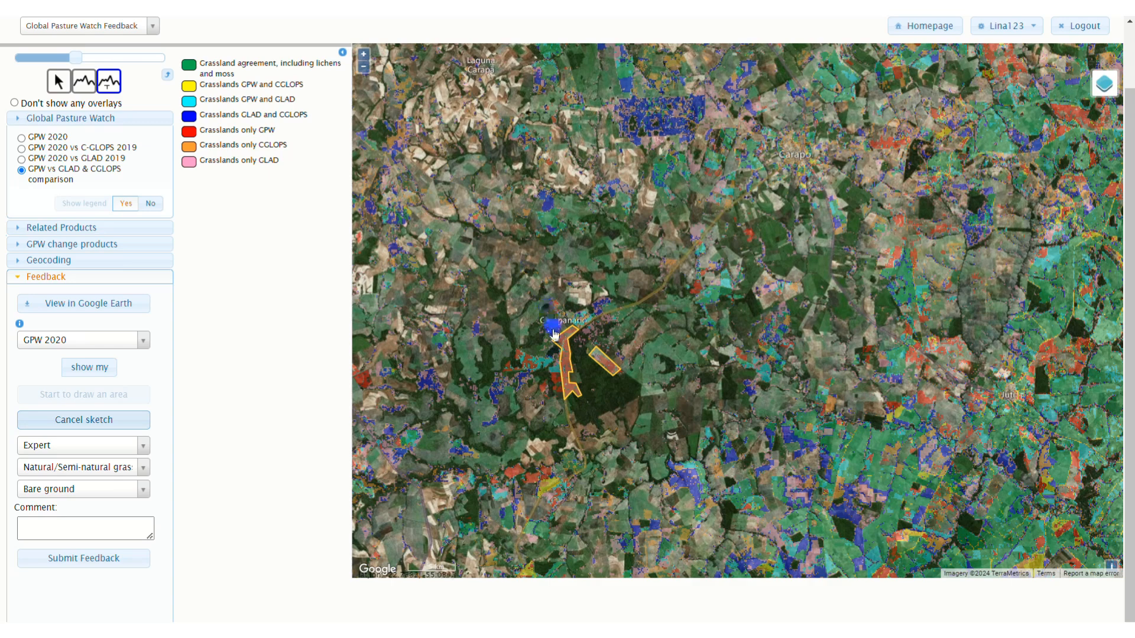
click(568, 367)
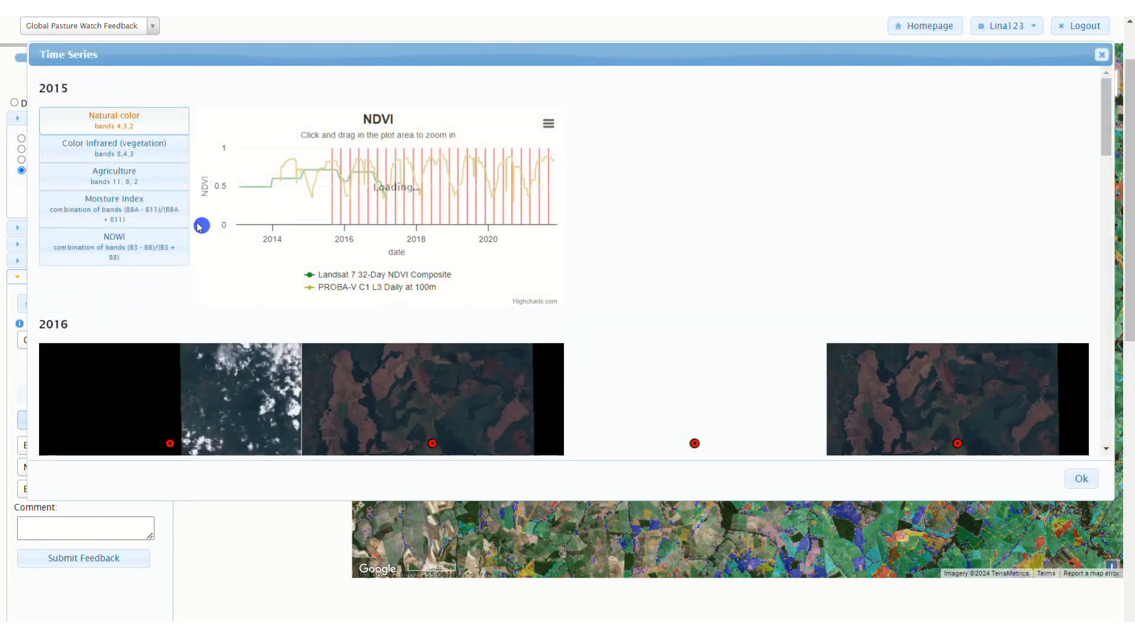
click(139, 147)
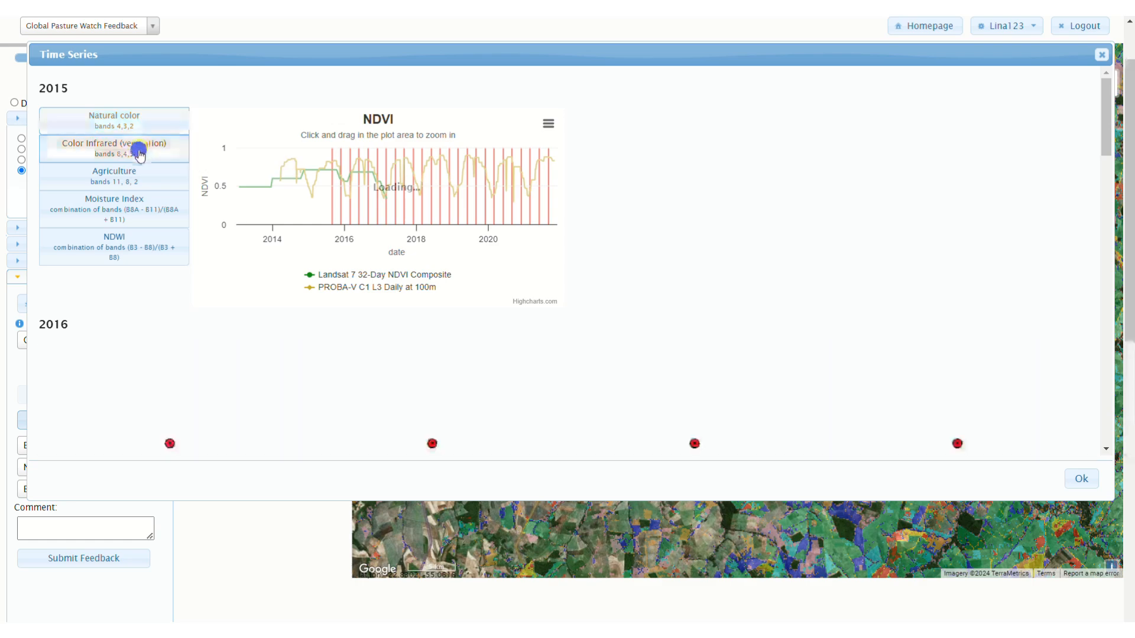
scroll(365, 255, down, 1)
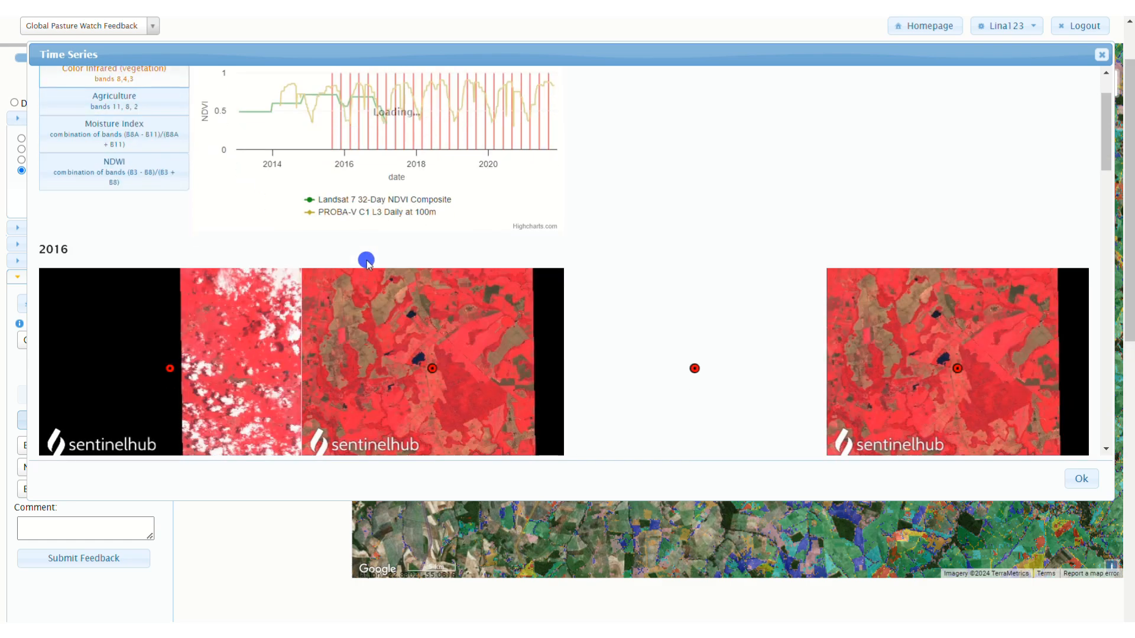
scroll(367, 261, down, 5)
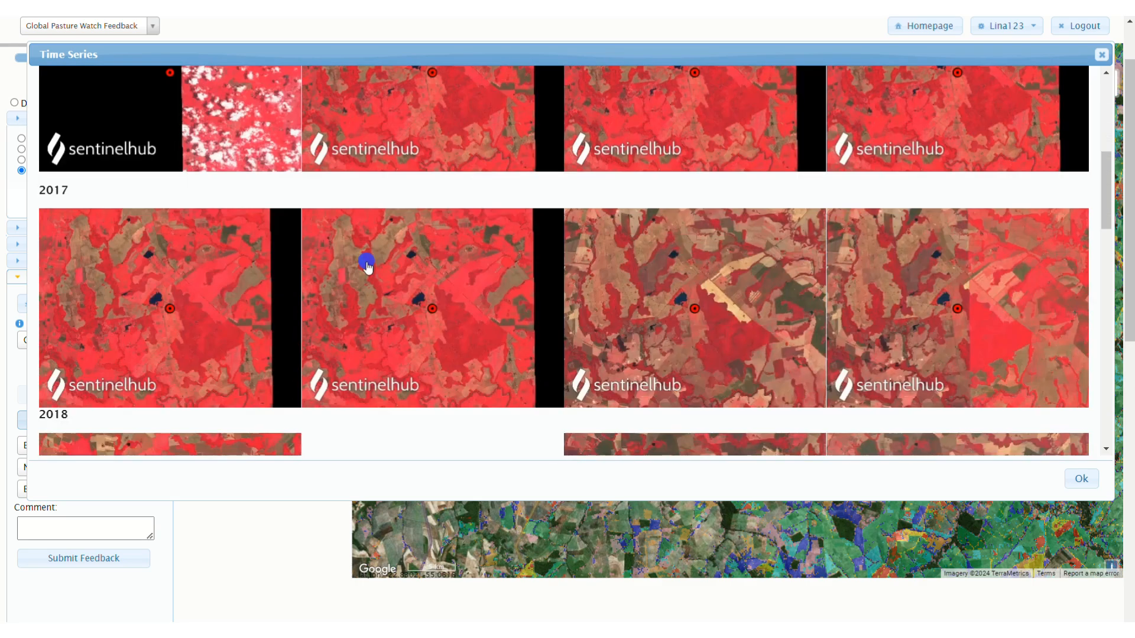
scroll(367, 267, down, 9)
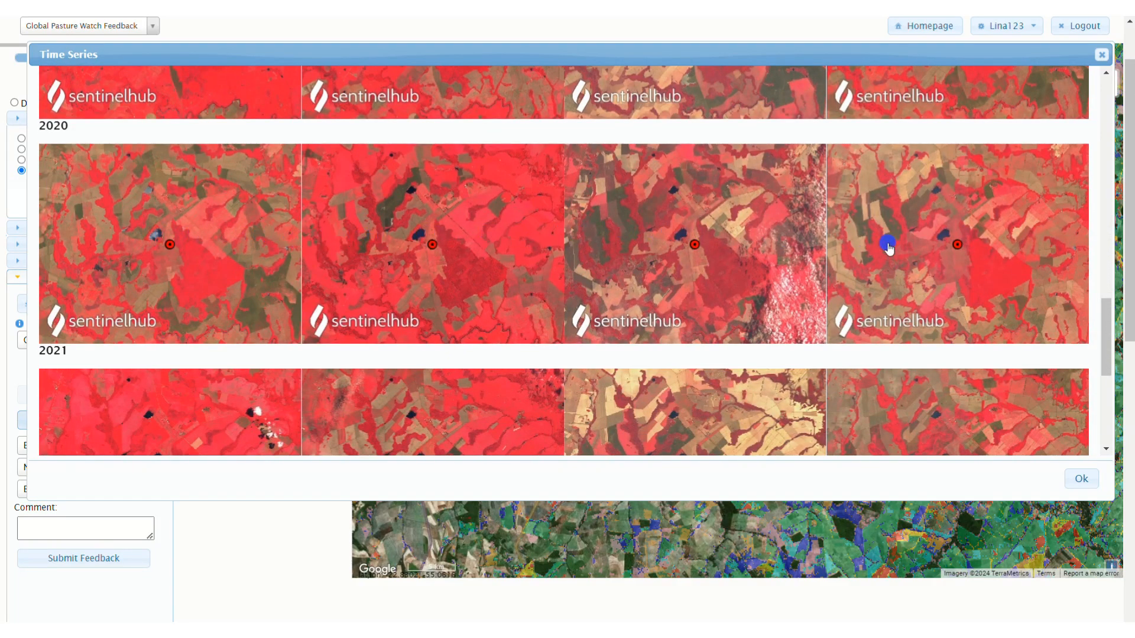
Examine the detailed spring 2020 images of the time series and close the details.
click(353, 273)
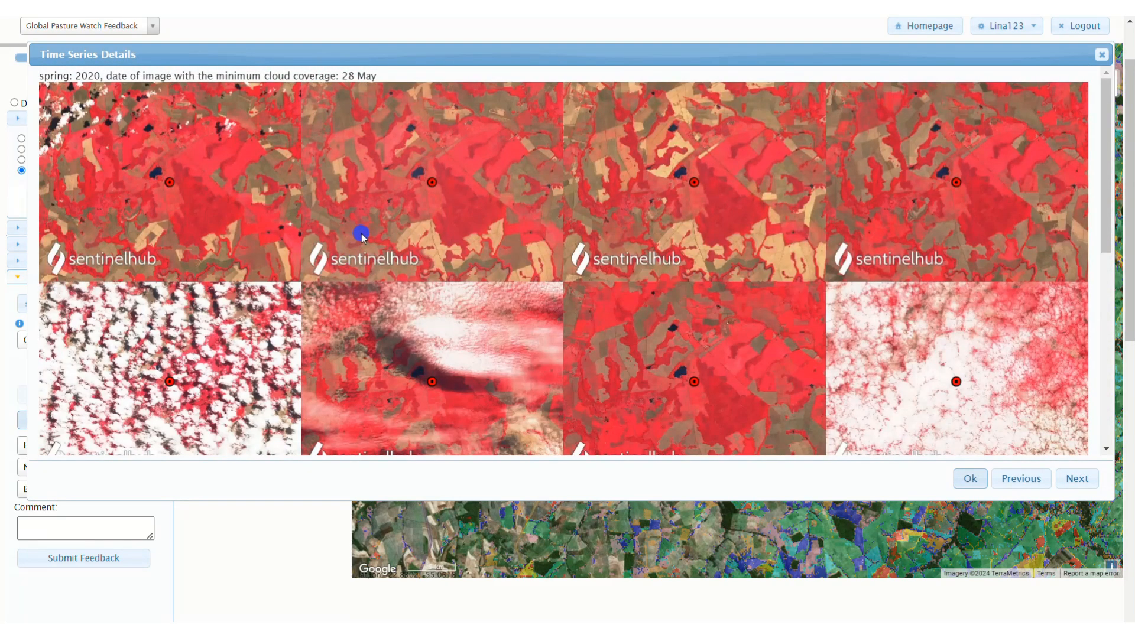
scroll(361, 233, down, 5)
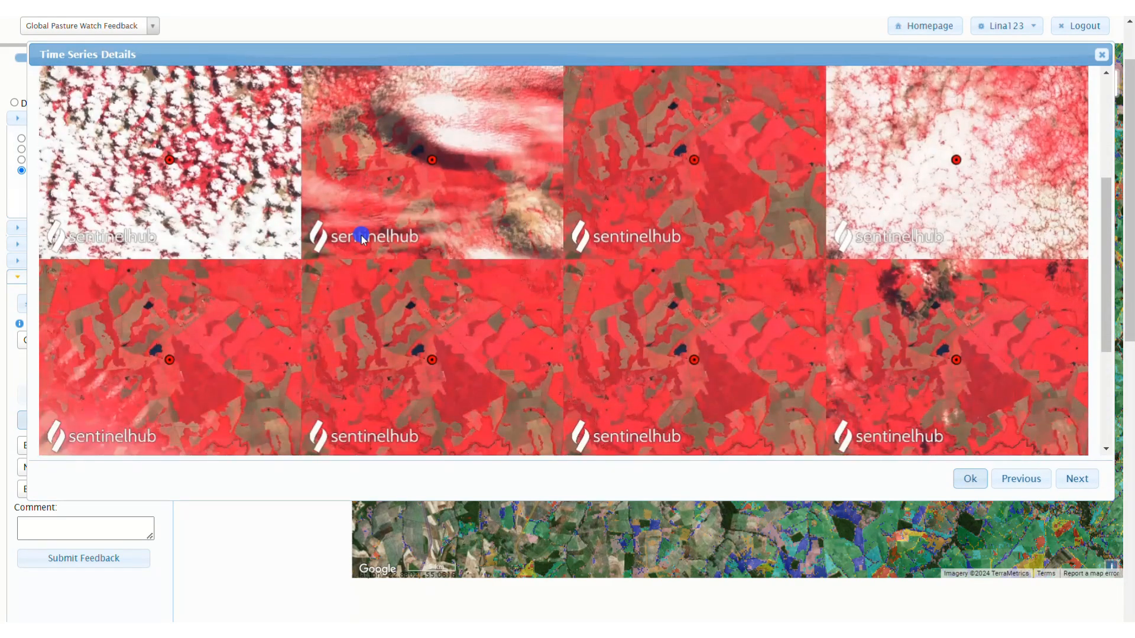
scroll(361, 236, down, 5)
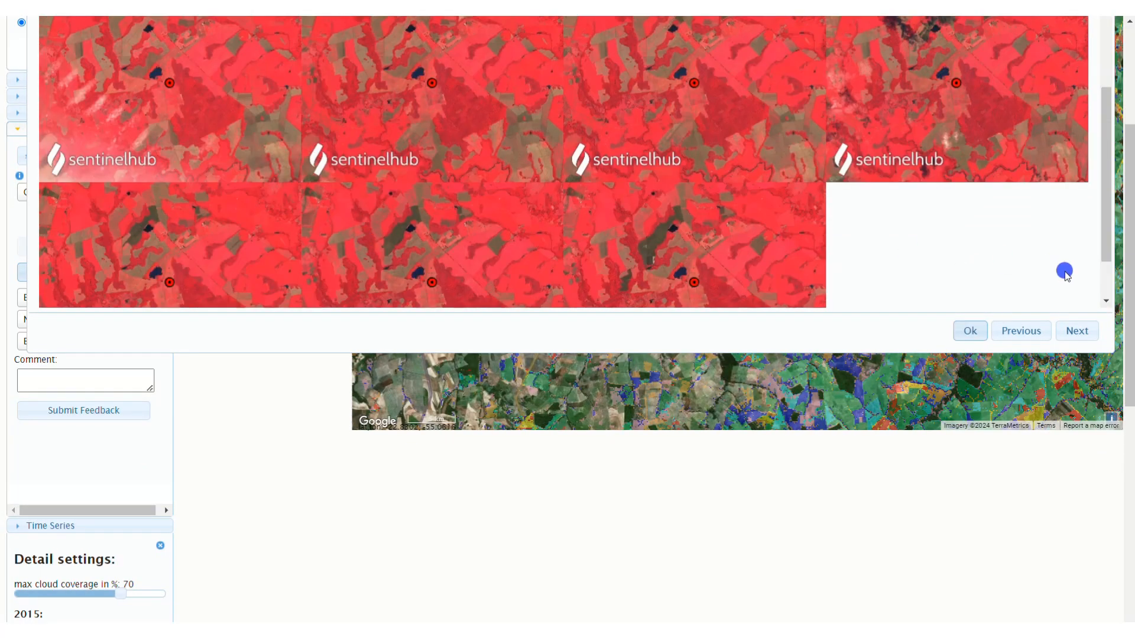
click(969, 330)
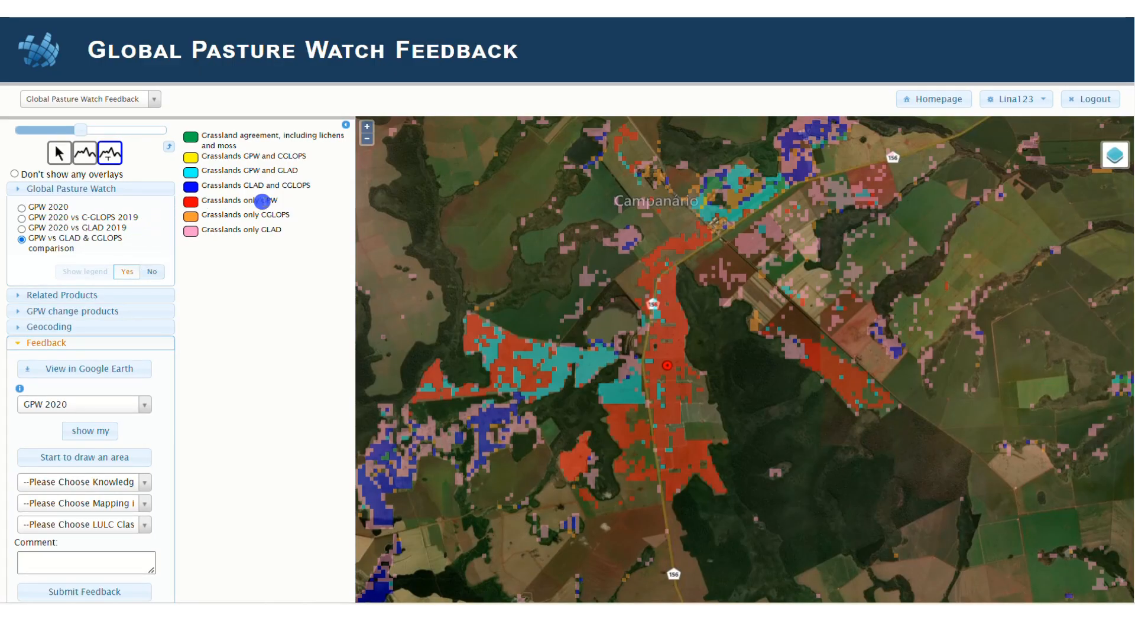
Compare the legend class Grasslands only GPW with Grassland - GLAD Cropland by switching the overlay to GPW 2020 vs GLAD 2019.
drag(281, 201, 190, 202)
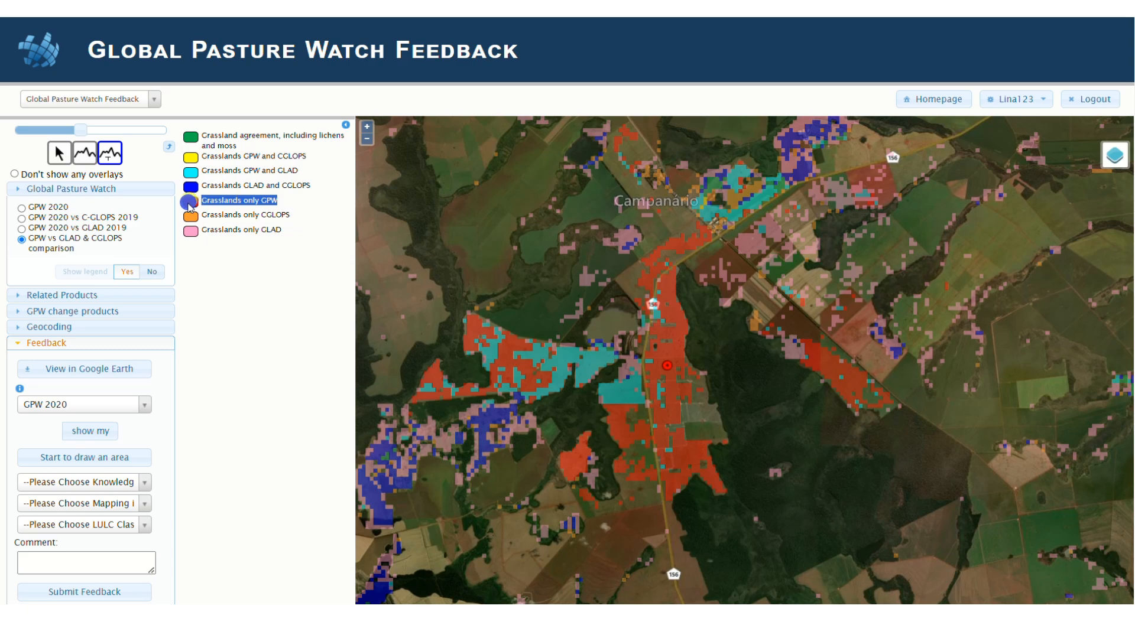
click(22, 229)
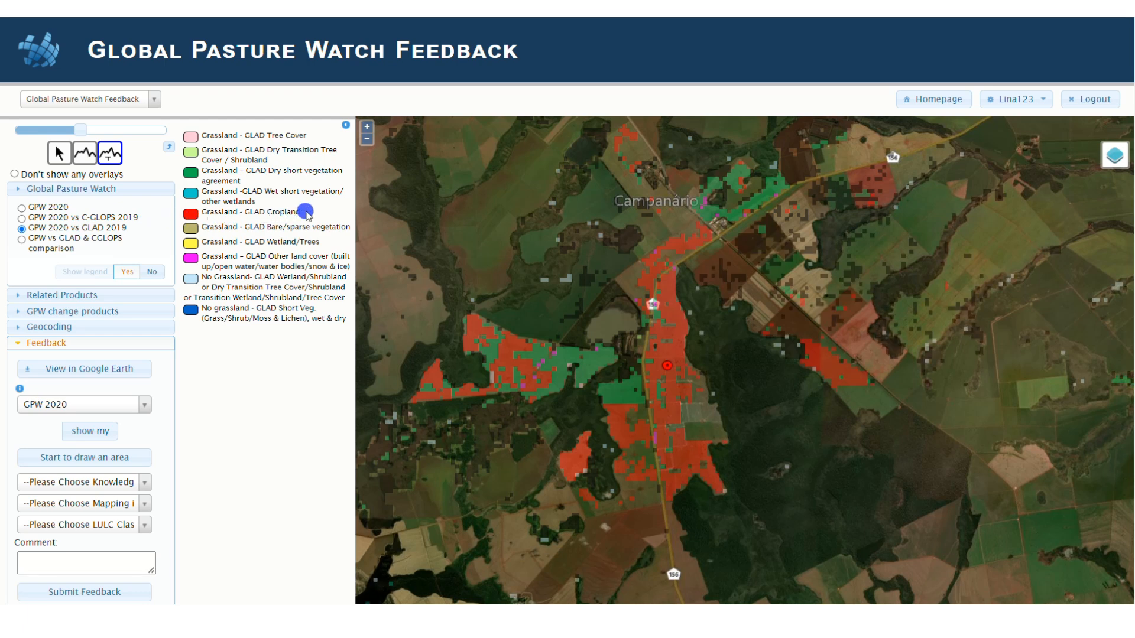
drag(309, 213, 201, 216)
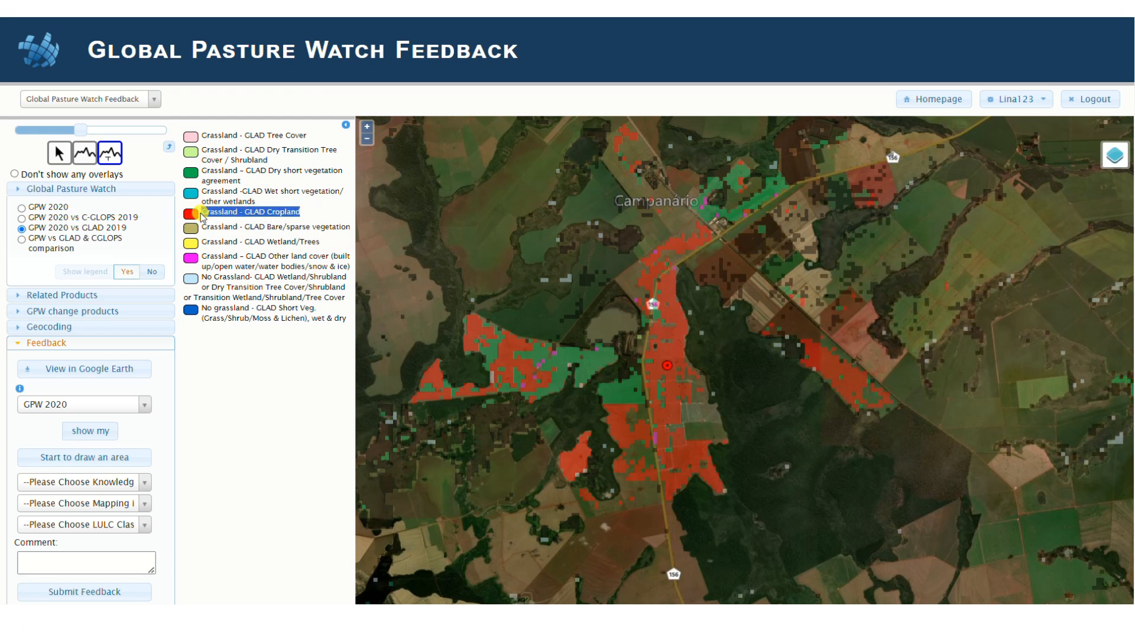
Examine the Grassland - Cropland class in the GPW 2020 vs C-GLOPS 2019 overlay and Cultivated grassland in GPW 2020 at increased overlay opacity.
click(22, 219)
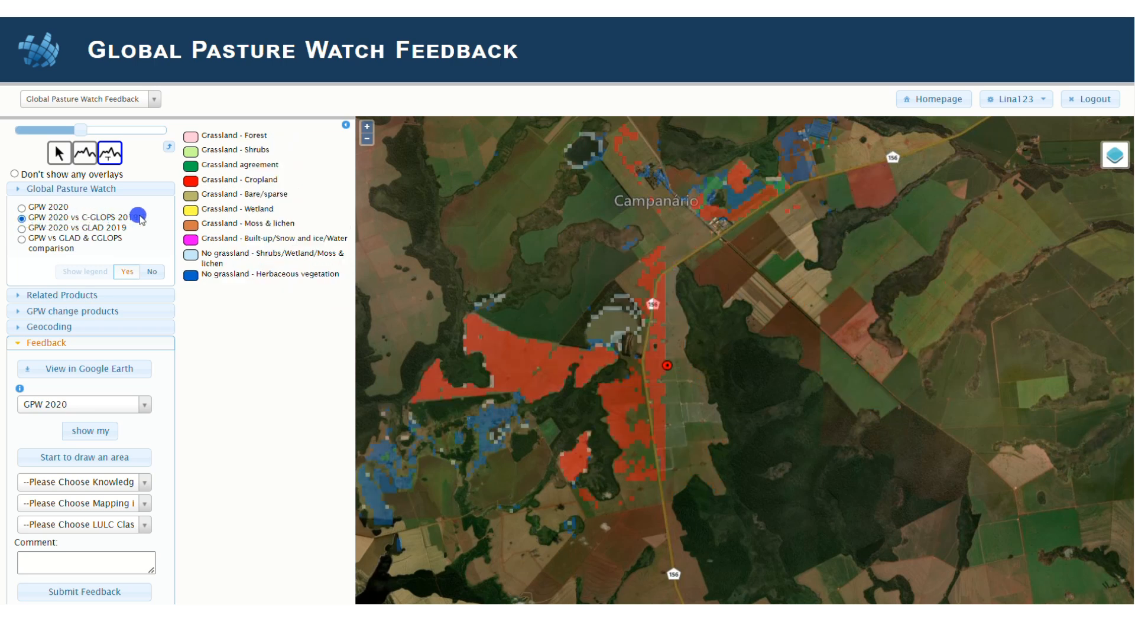
drag(283, 180, 192, 187)
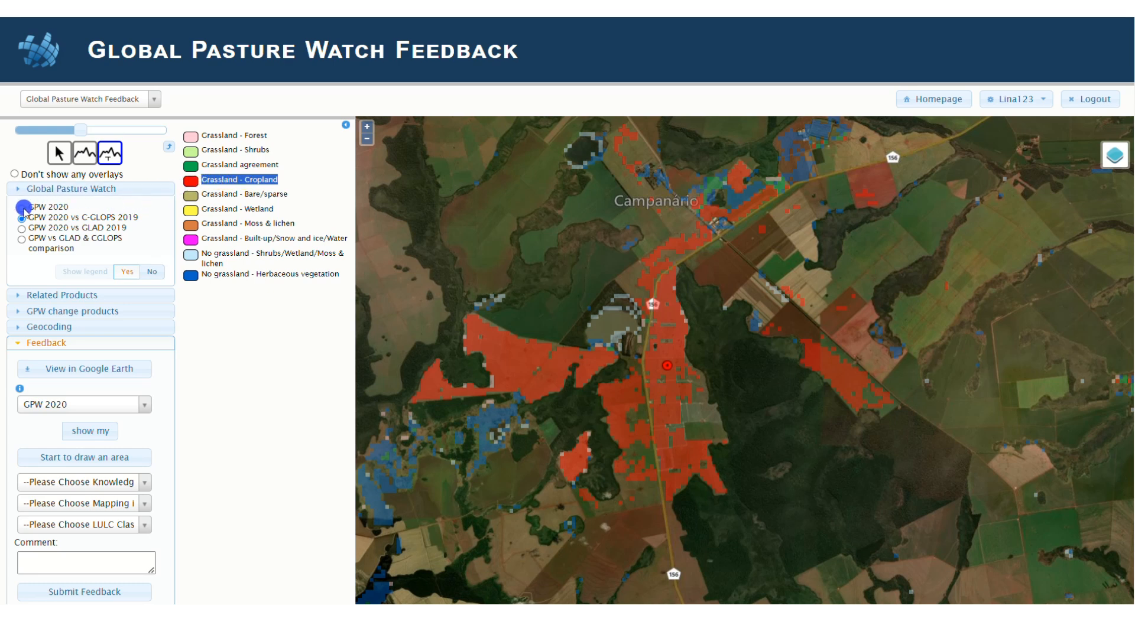
click(20, 208)
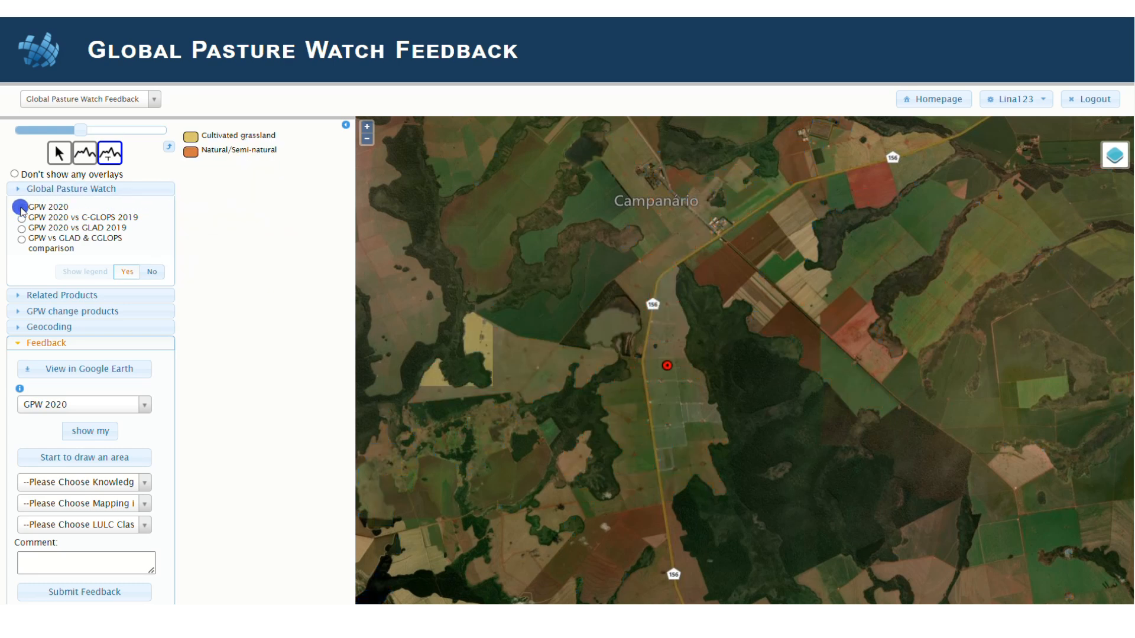
drag(284, 136, 199, 141)
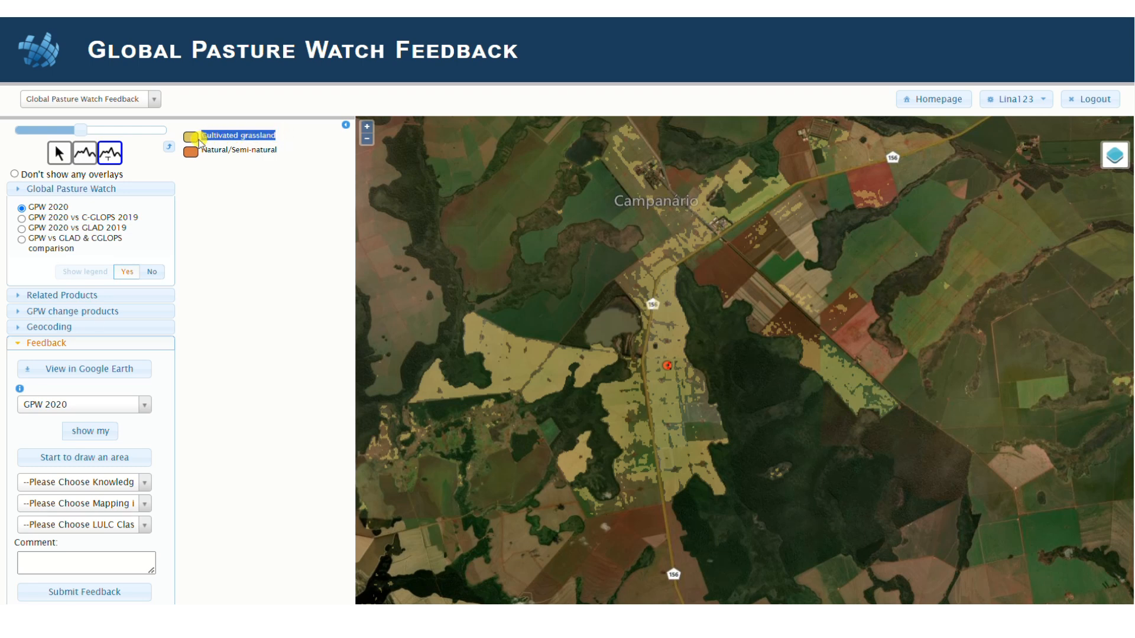
drag(81, 131, 115, 131)
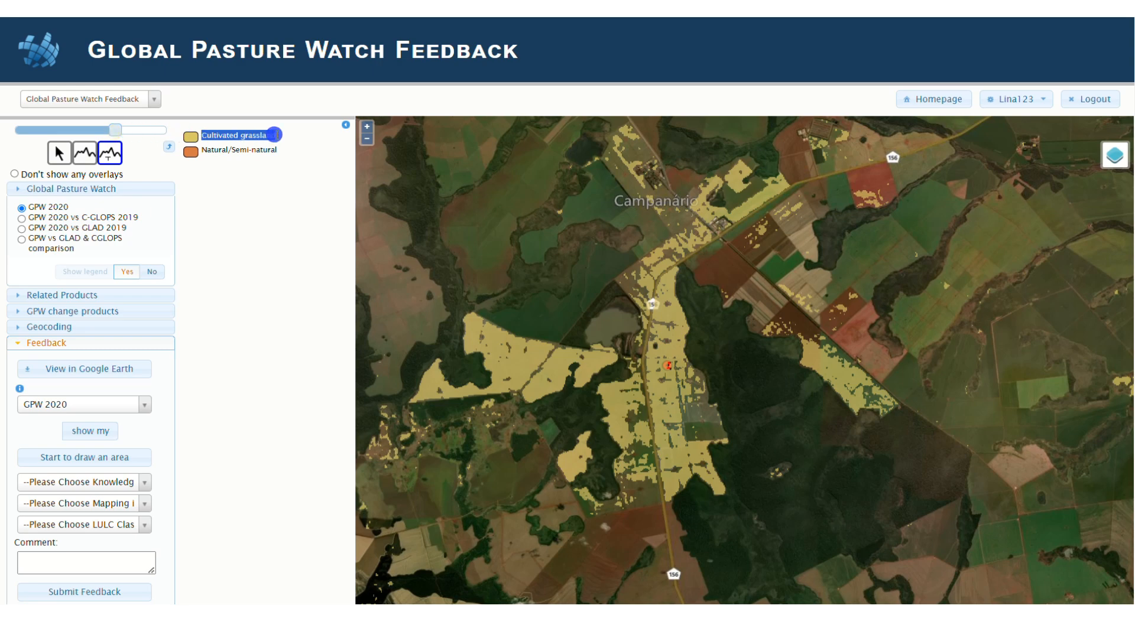
click(497, 40)
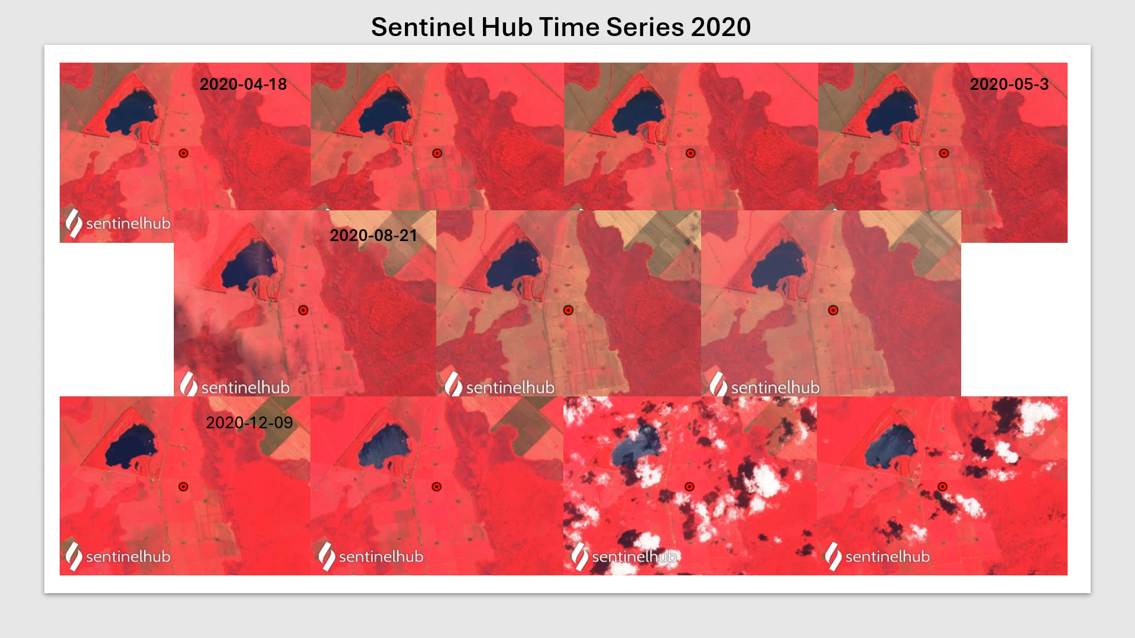
key(Right)
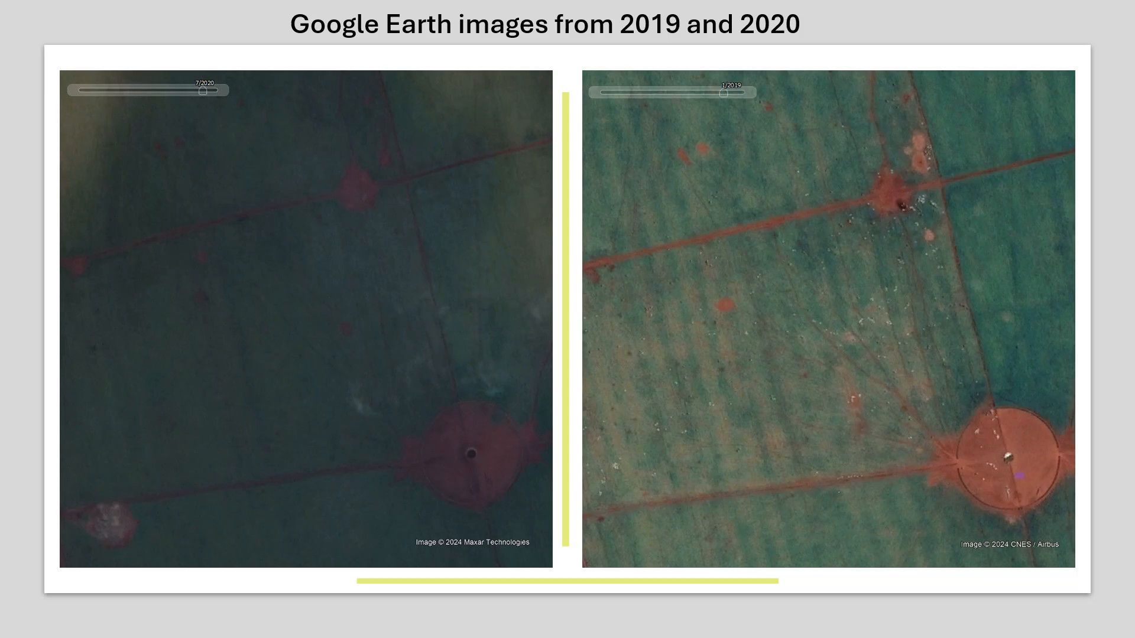